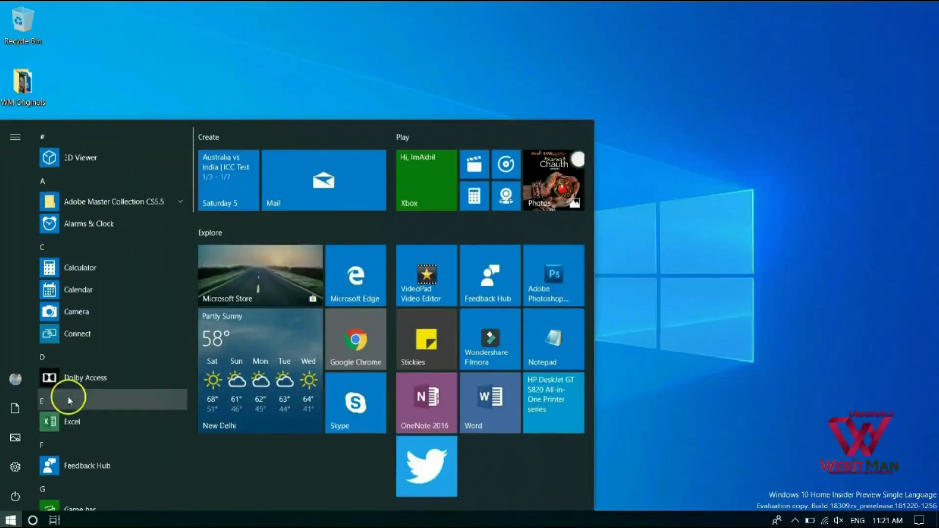
# Launch Microsoft Edge from the M section of the Start menu.
pyautogui.click(85, 357)
pyautogui.click(166, 301)
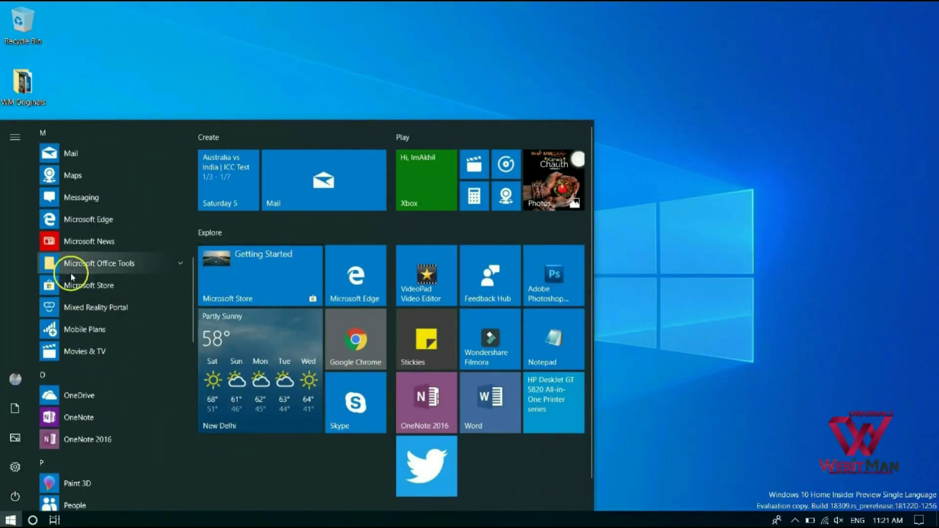
pyautogui.click(115, 217)
# Search the web for 'windows 10 insider' and open insider.windows.com.
pyautogui.click(238, 30)
pyautogui.write('windows 10 Ins')
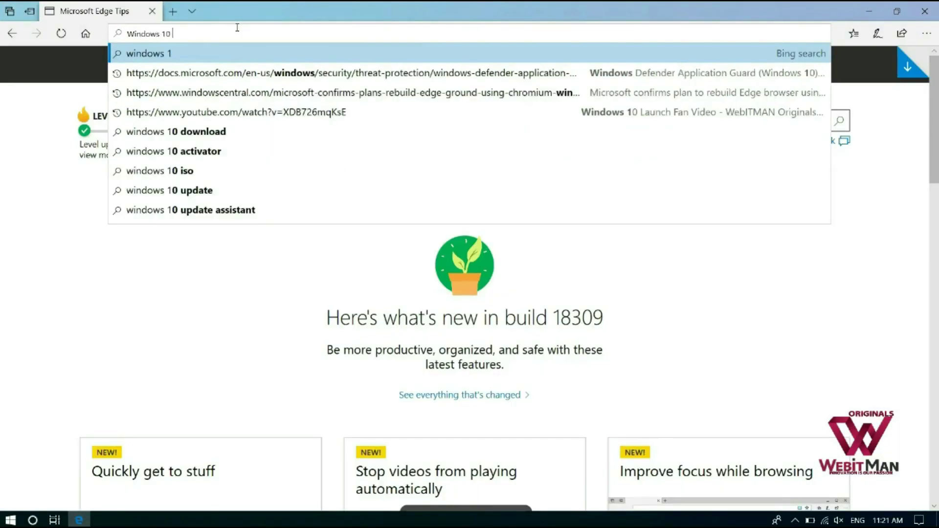
pyautogui.write('ider')
pyautogui.press('Return')
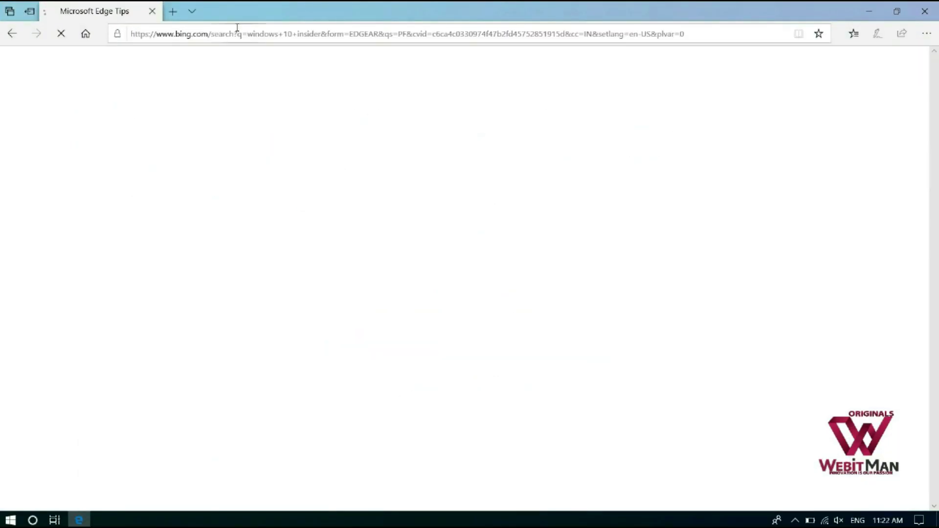
pyautogui.click(314, 261)
pyautogui.scroll(-2, 267, 254)
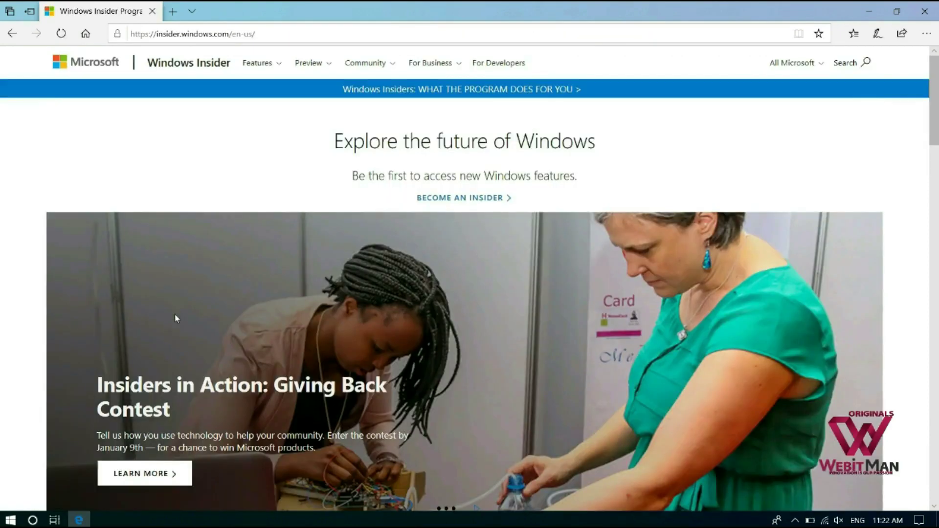
# Choose BECOME AN INSIDER and sign in with the Microsoft account e-mail.
pyautogui.scroll(-3, 509, 254)
pyautogui.scroll(3, 512, 254)
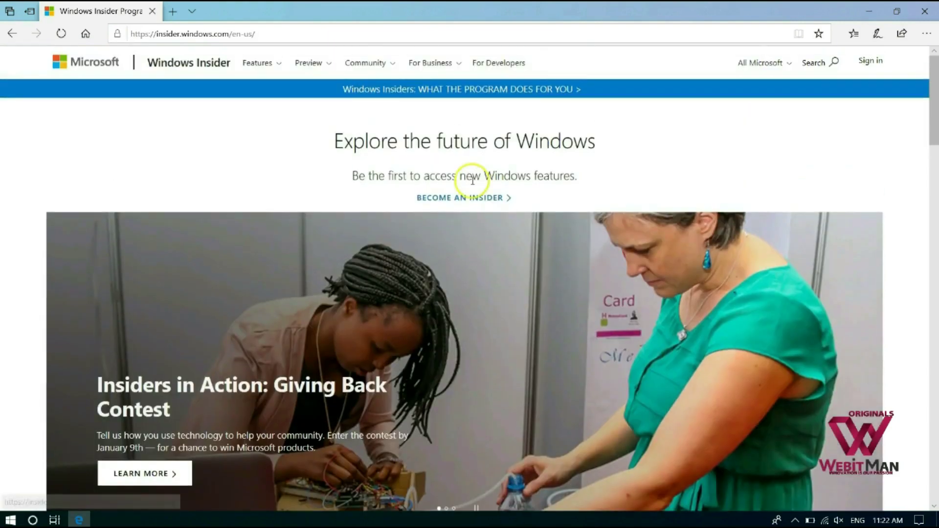
pyautogui.click(465, 197)
pyautogui.scroll(-5, 609, 294)
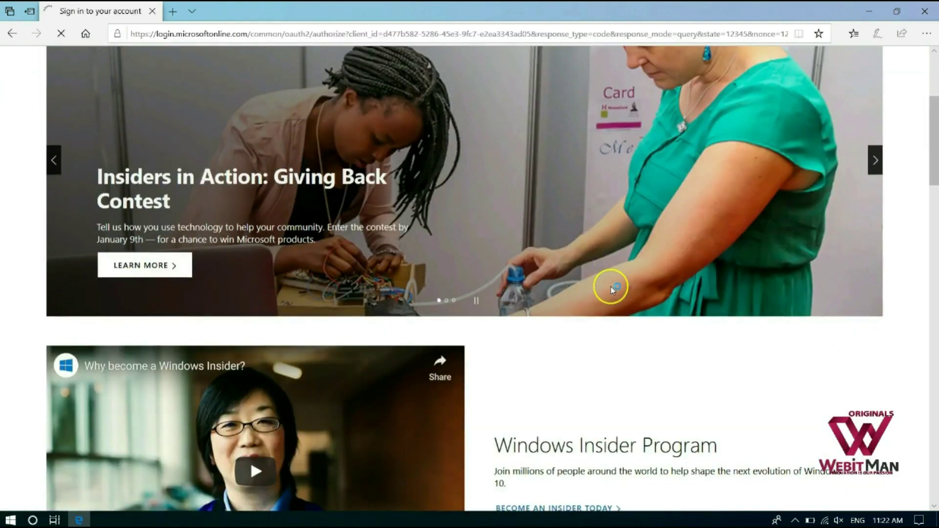
pyautogui.write('ve.com')
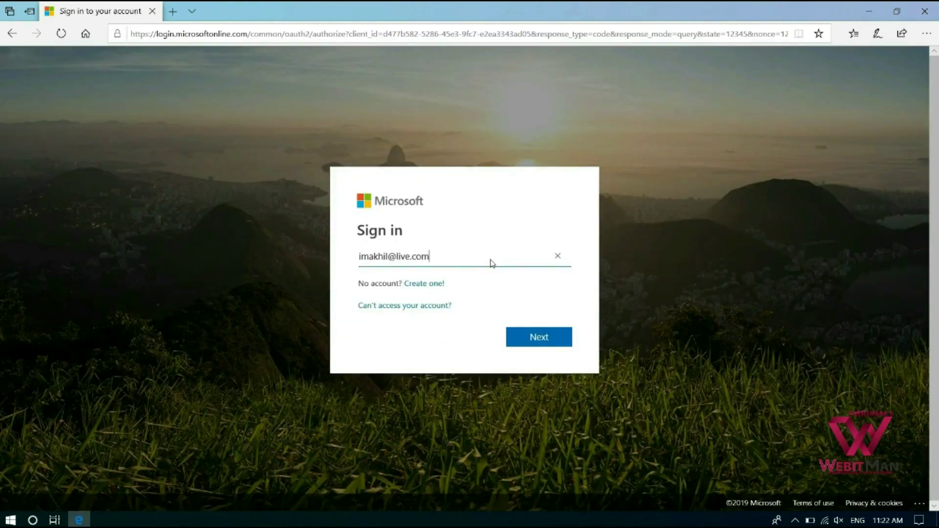
pyautogui.click(543, 344)
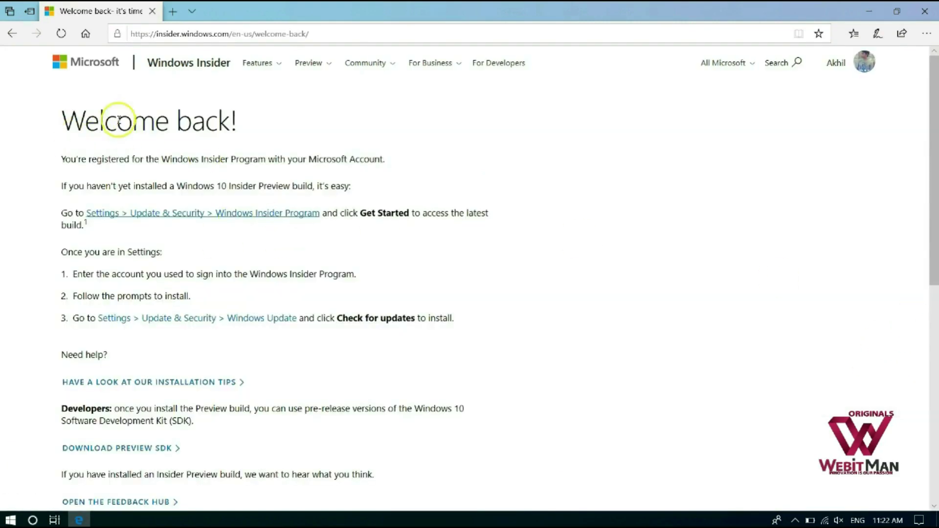
# Read the Welcome back instructions, then follow the Settings > Update & Security > Windows Insider Program link.
pyautogui.moveTo(65, 119); pyautogui.dragTo(222, 116)
pyautogui.click(303, 142)
pyautogui.moveTo(66, 121); pyautogui.dragTo(245, 117)
pyautogui.click(277, 128)
pyautogui.moveTo(65, 160); pyautogui.dragTo(228, 202)
pyautogui.click(271, 190)
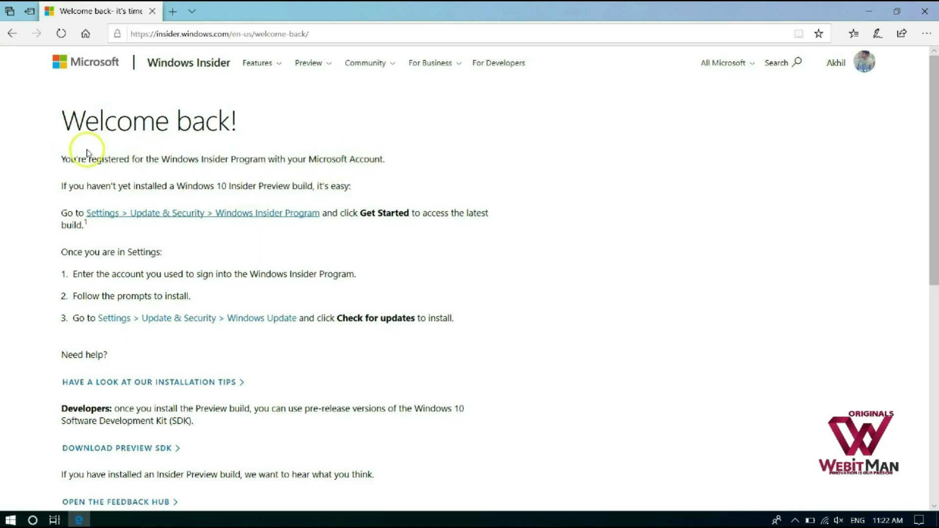
pyautogui.moveTo(77, 163); pyautogui.dragTo(395, 162)
pyautogui.click(292, 178)
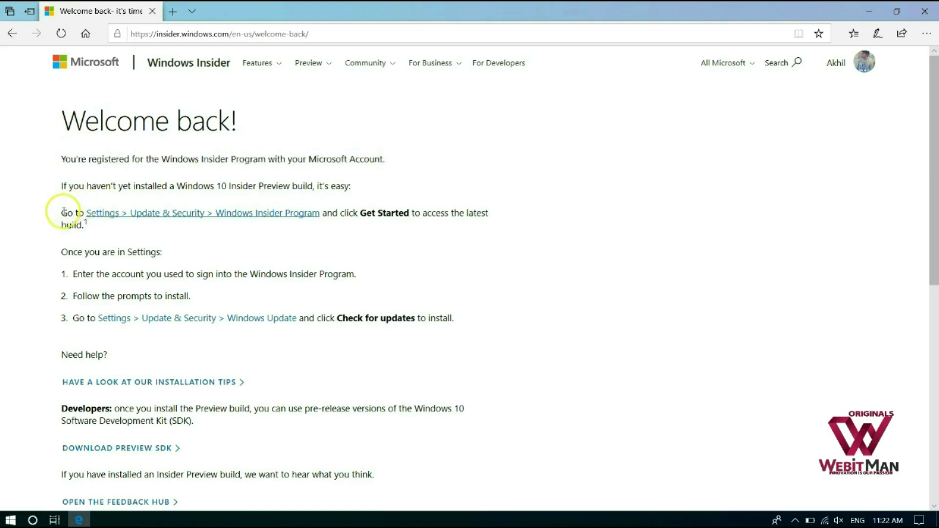
pyautogui.moveTo(64, 213); pyautogui.dragTo(128, 230)
pyautogui.click(180, 219)
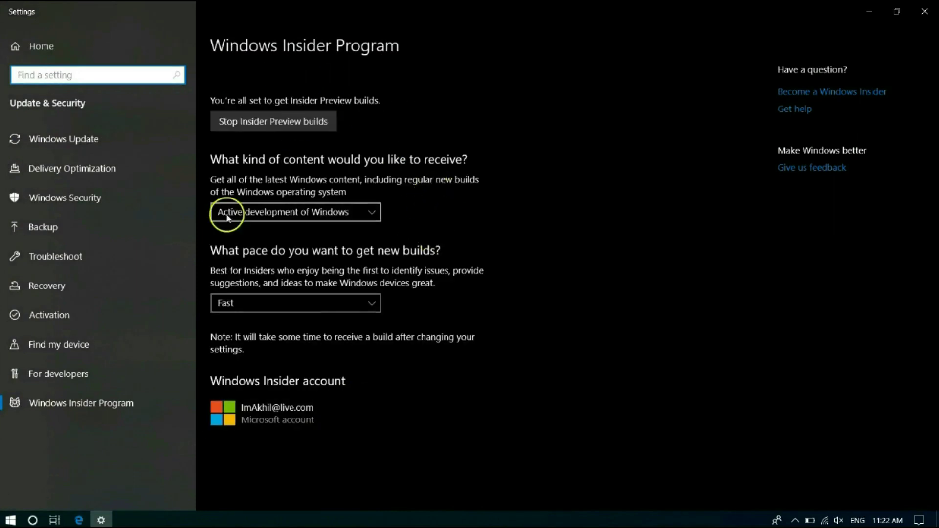
# Keep Active development of Windows and Fast pace, then cancel out of Stop Insider Preview builds.
pyautogui.click(300, 211)
pyautogui.click(538, 239)
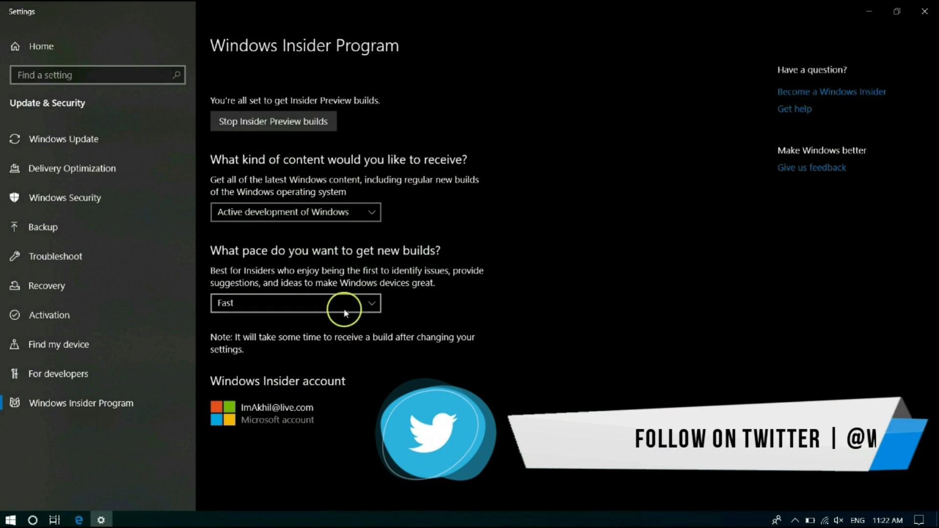
pyautogui.click(342, 308)
pyautogui.click(503, 303)
pyautogui.click(310, 209)
pyautogui.click(496, 224)
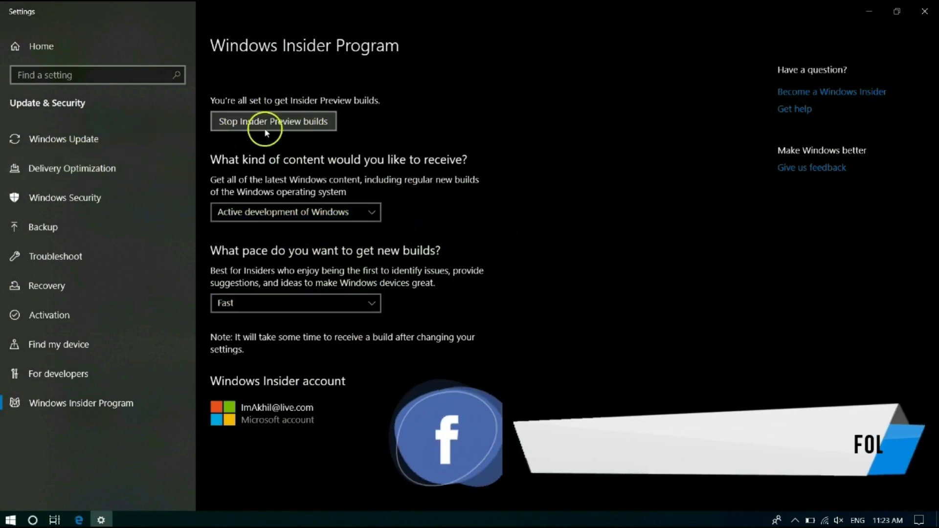
pyautogui.click(297, 122)
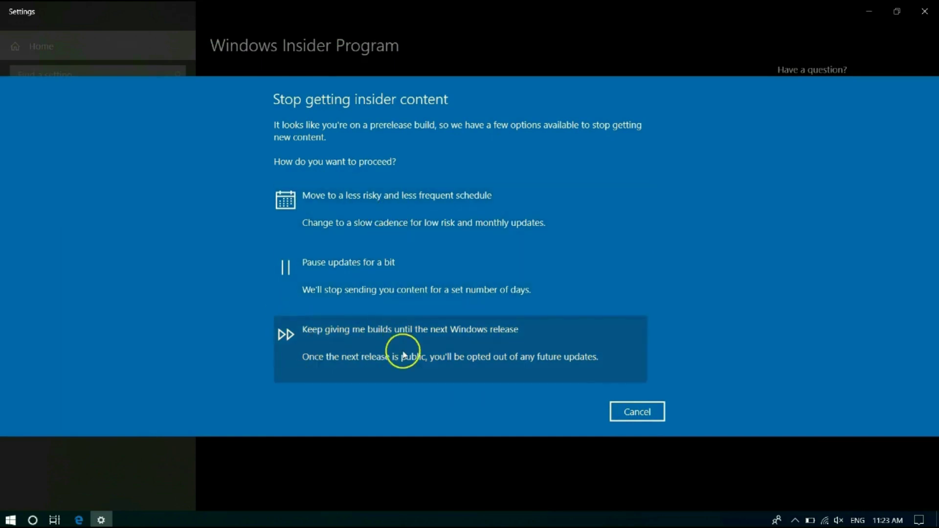
pyautogui.click(633, 419)
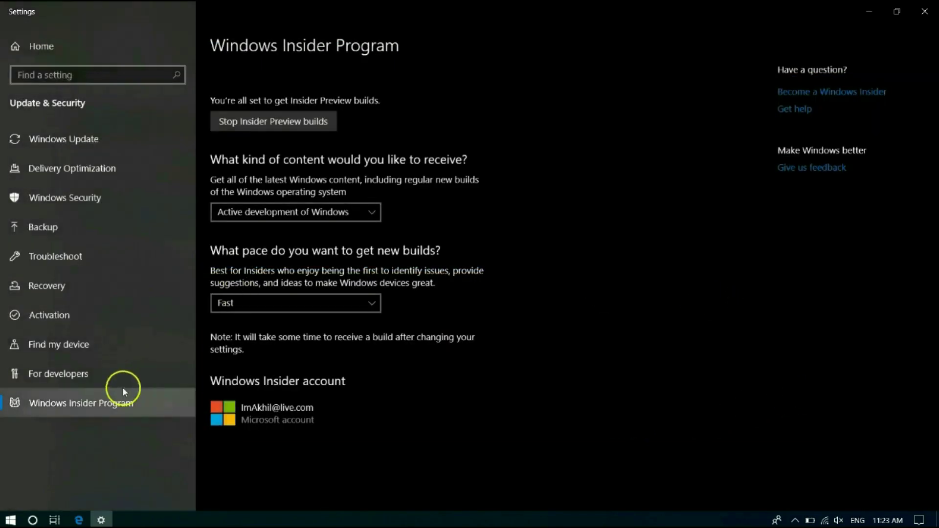
# Visit Windows Update, then go to System > About for this PC.
pyautogui.click(69, 136)
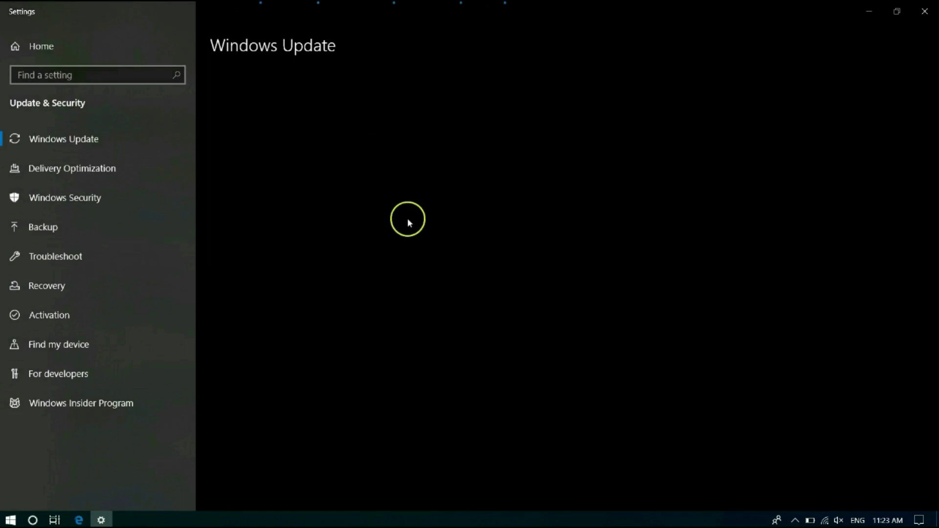
pyautogui.click(41, 46)
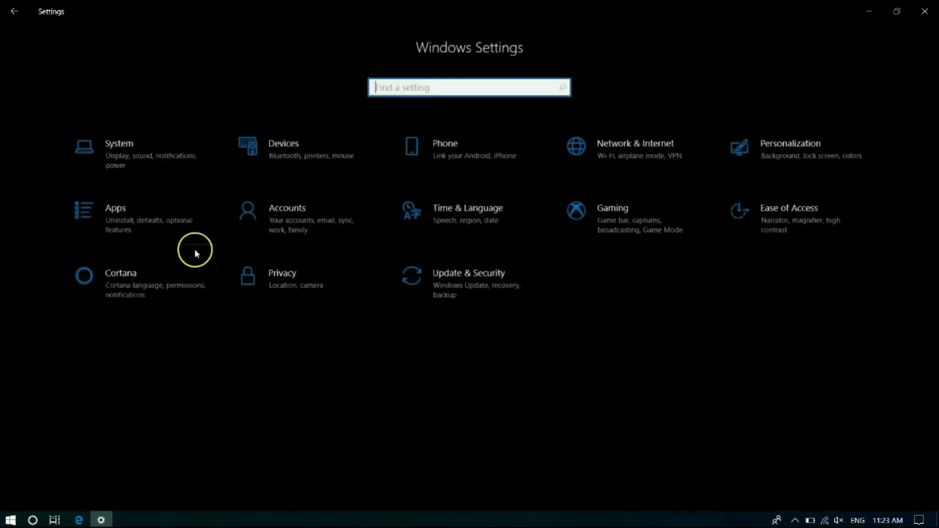
pyautogui.click(150, 171)
pyautogui.scroll(-2, 69, 313)
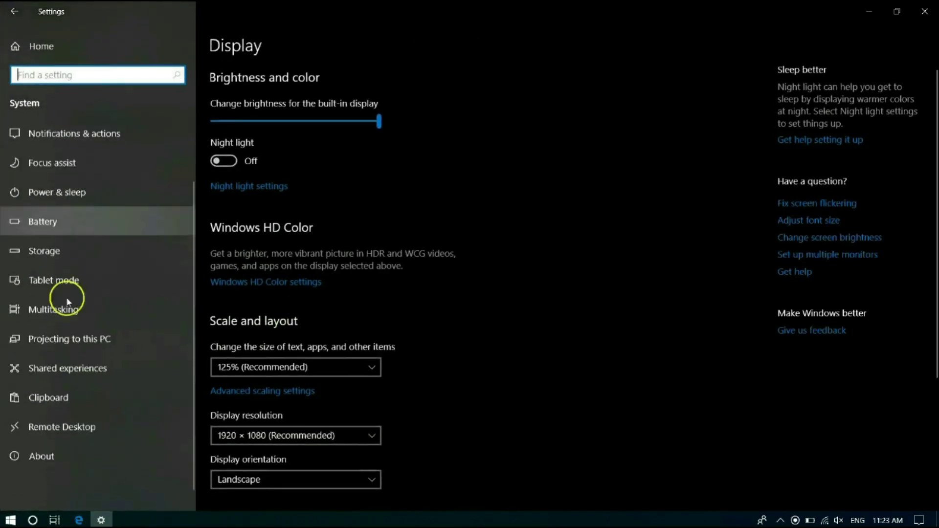
pyautogui.click(63, 449)
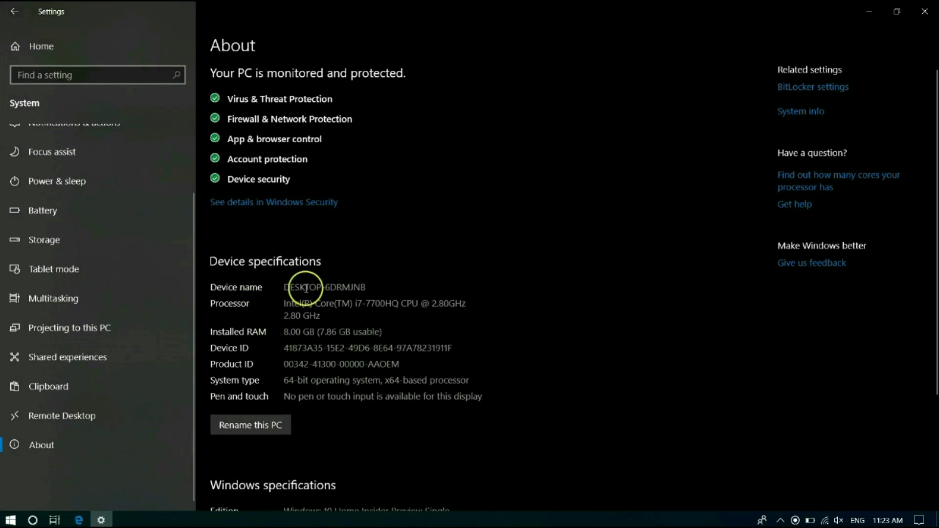
# Review the device name and specifications, then return to the Settings home page.
pyautogui.moveTo(286, 289); pyautogui.dragTo(405, 284)
pyautogui.click(377, 390)
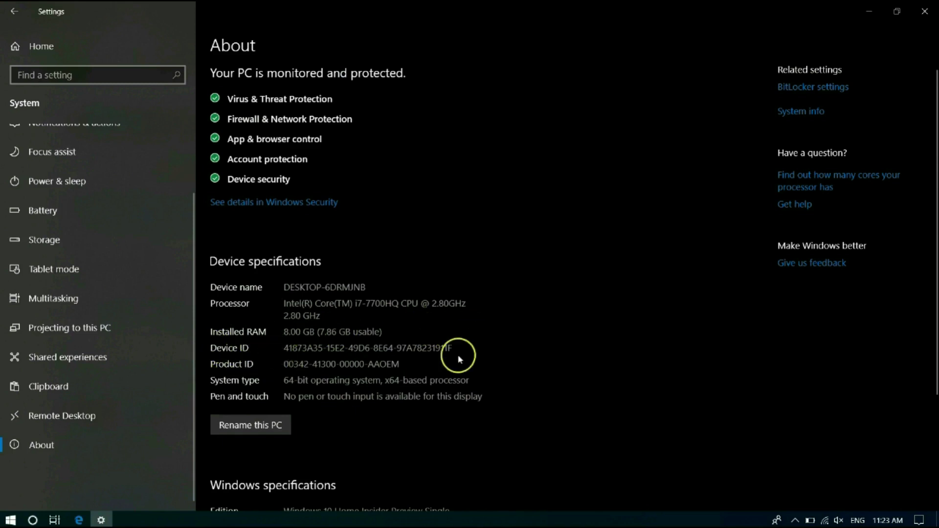
pyautogui.scroll(-3, 469, 406)
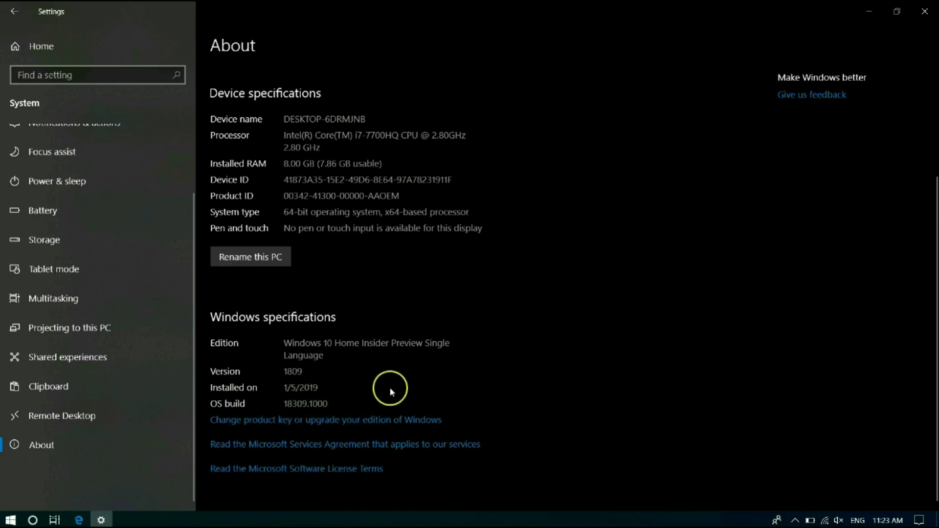
pyautogui.scroll(3, 361, 341)
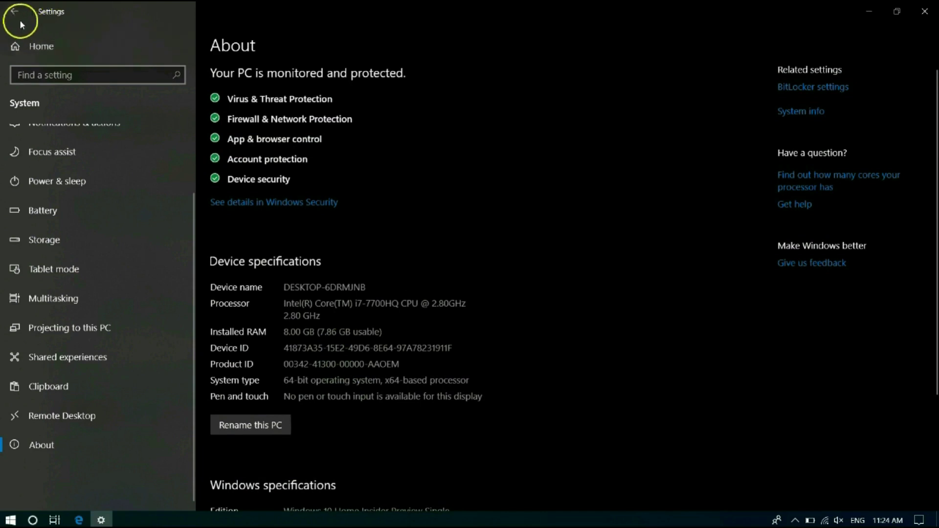
pyautogui.click(31, 54)
pyautogui.click(126, 147)
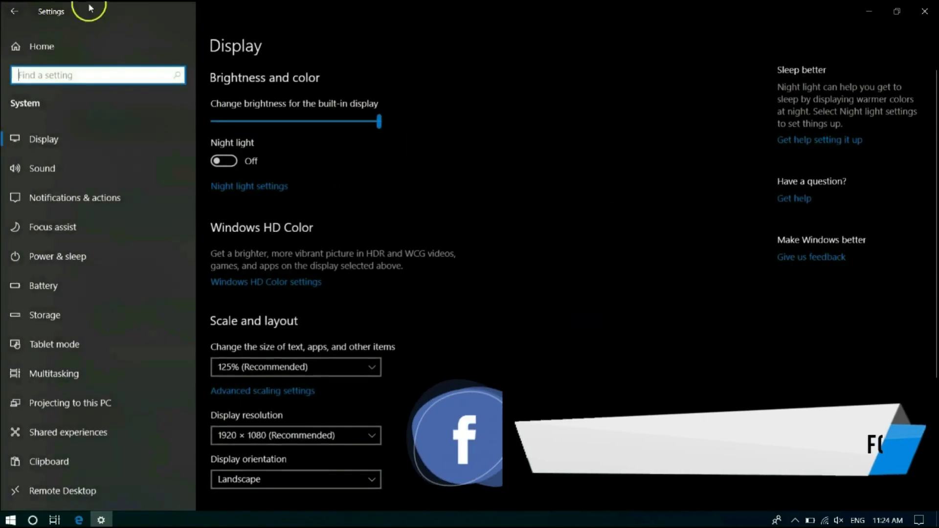
pyautogui.click(21, 13)
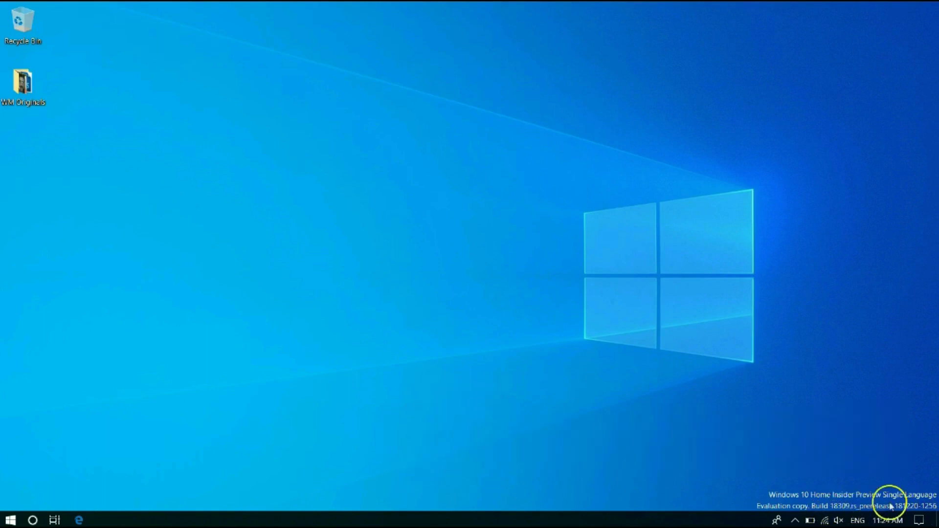
# Sign out through the account menu at the top right of insider.windows.com.
pyautogui.click(398, 190)
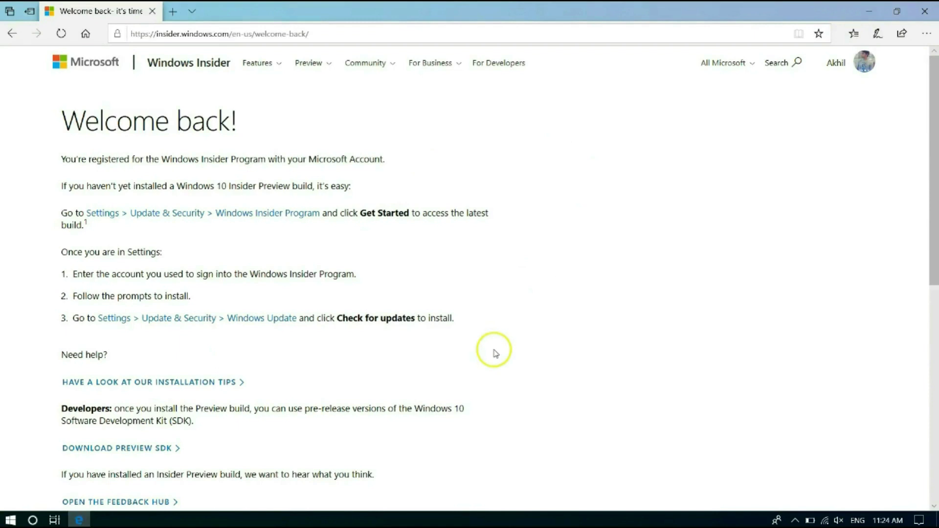
pyautogui.scroll(-2, 494, 351)
pyautogui.scroll(2, 494, 351)
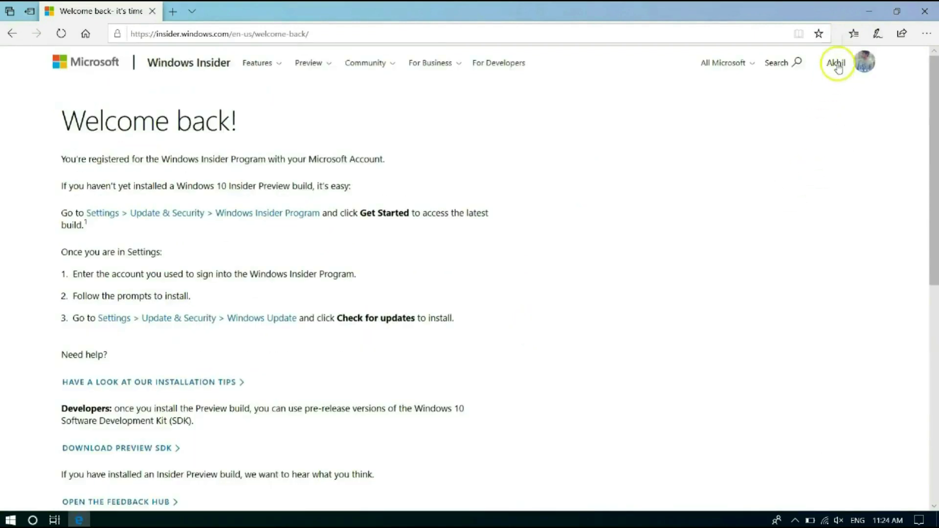
pyautogui.click(864, 61)
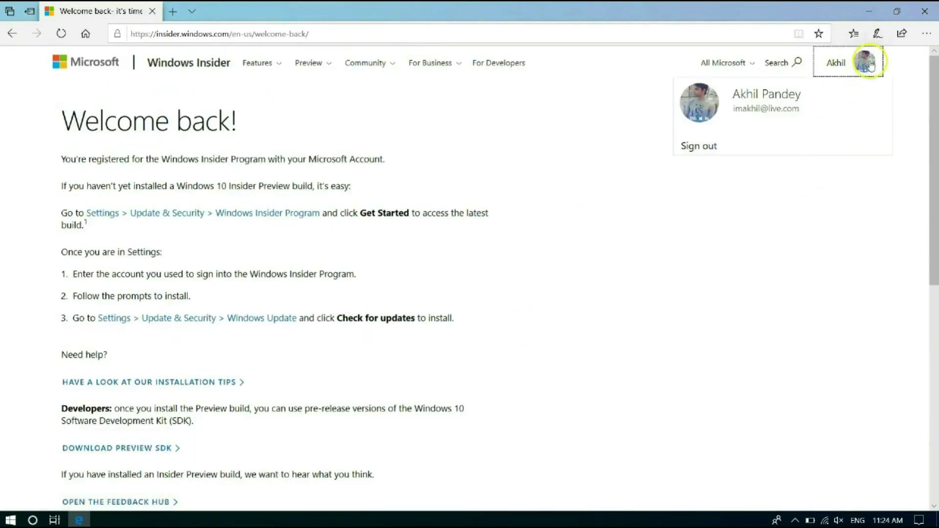
pyautogui.click(697, 150)
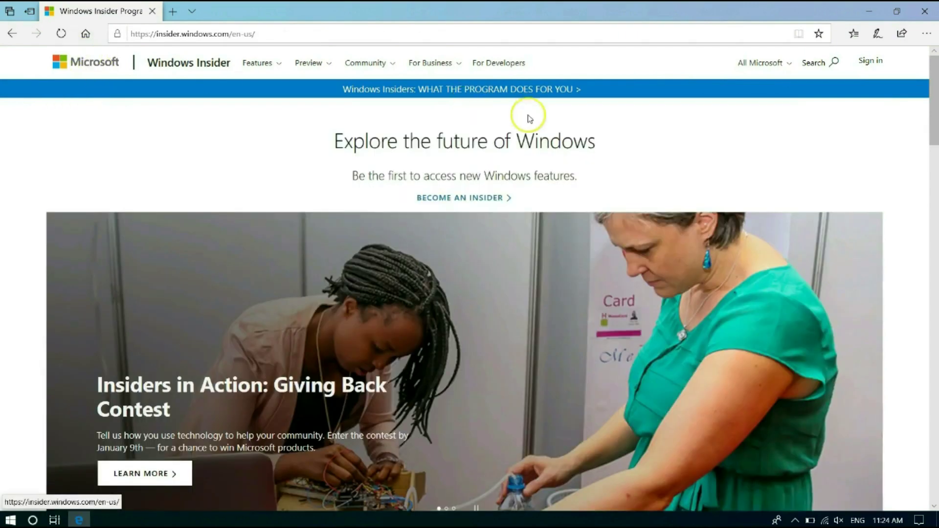
# Start the Insider sign-up with a new outlook.com address, a password, and first and last name.
pyautogui.click(468, 197)
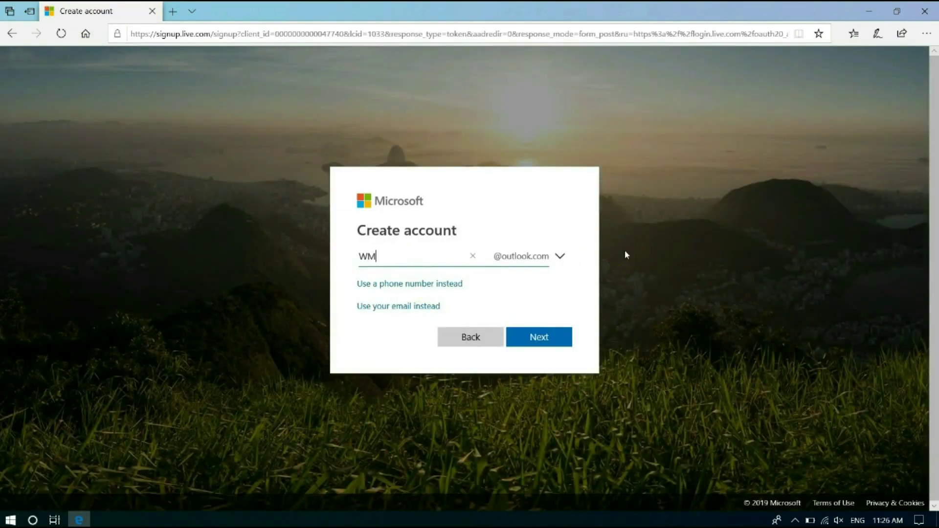
pyautogui.write('Originals')
pyautogui.click(544, 337)
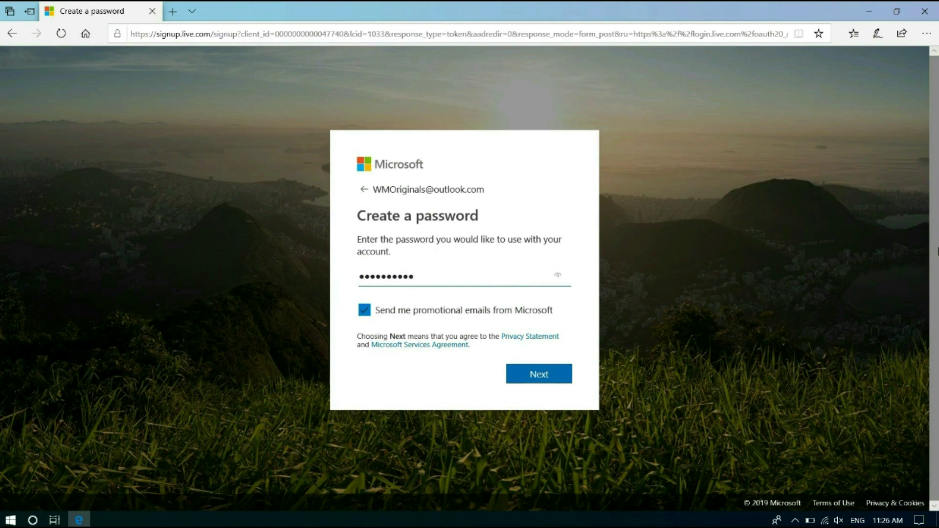
pyautogui.click(561, 368)
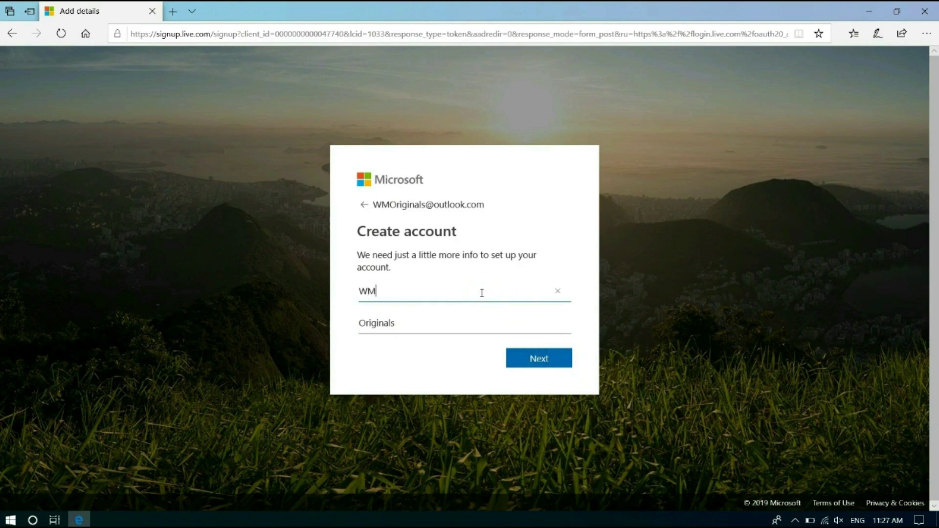
pyautogui.click(540, 361)
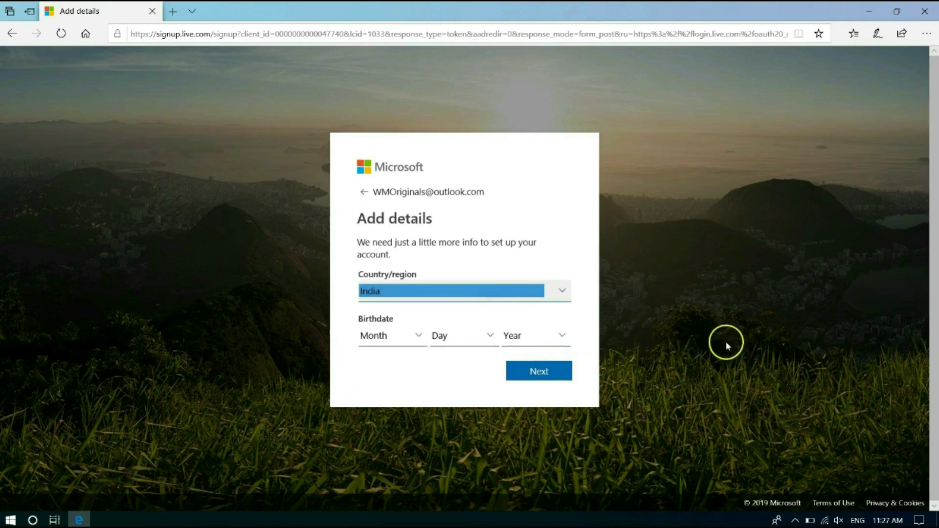
# Set the birth month to October, pick the day, and submit the CAPTCHA characters.
pyautogui.click(399, 348)
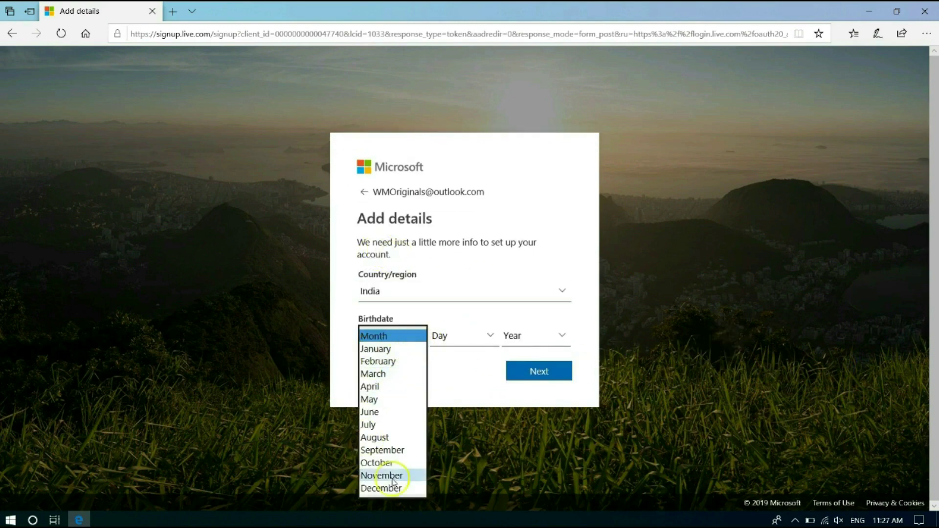
pyautogui.click(387, 475)
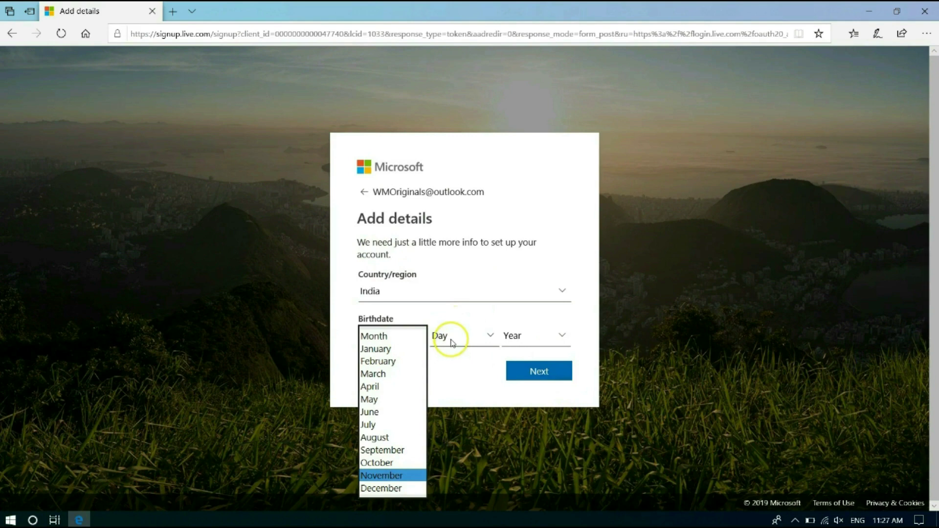
pyautogui.click(387, 450)
pyautogui.click(387, 342)
pyautogui.click(384, 348)
pyautogui.click(445, 336)
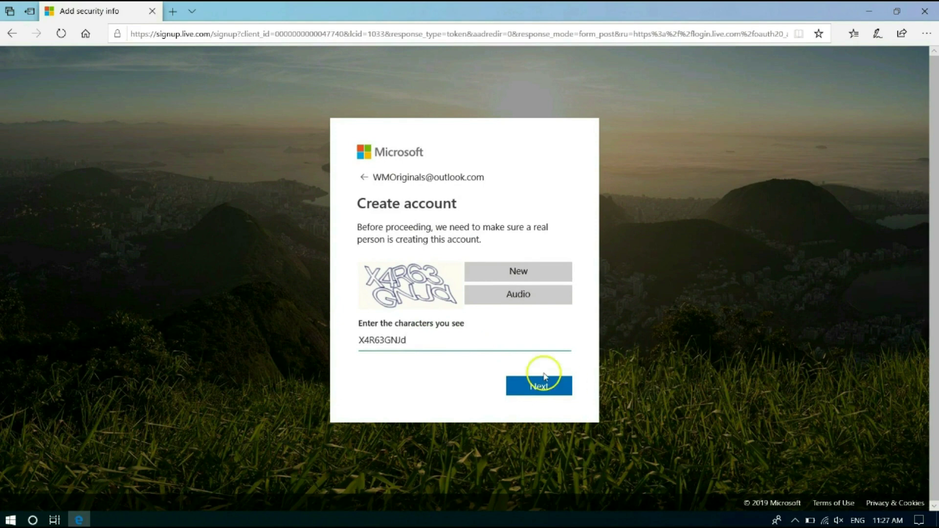
pyautogui.click(541, 391)
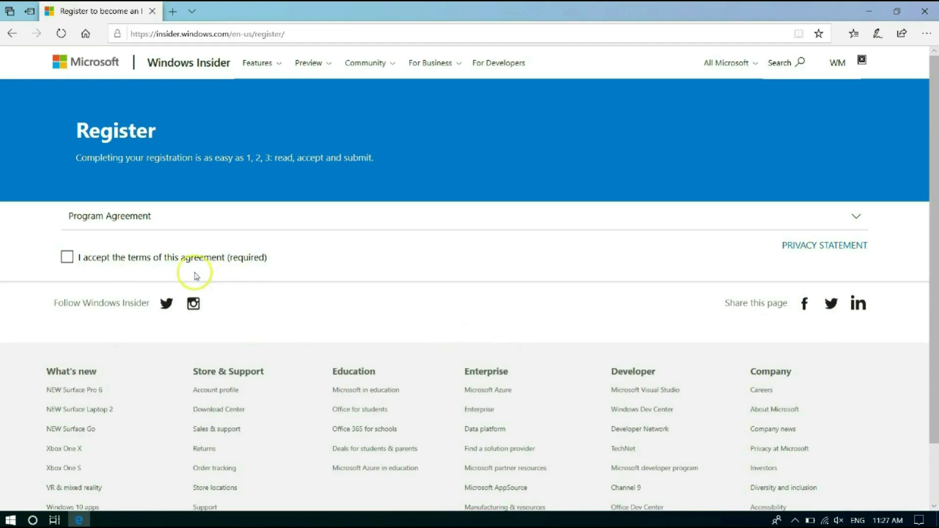
# Expand the registration notice and read the 'You are almost a Windows Insider' section.
pyautogui.click(67, 257)
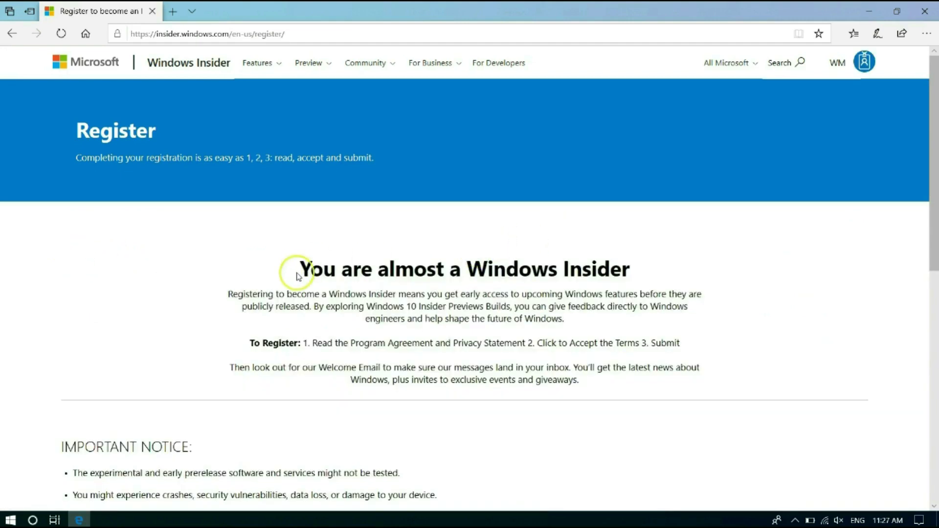
pyautogui.moveTo(300, 269); pyautogui.dragTo(659, 264)
pyautogui.click(390, 323)
pyautogui.moveTo(228, 293); pyautogui.dragTo(614, 326)
pyautogui.click(527, 357)
pyautogui.scroll(-2, 260, 294)
pyautogui.moveTo(251, 273); pyautogui.dragTo(383, 286)
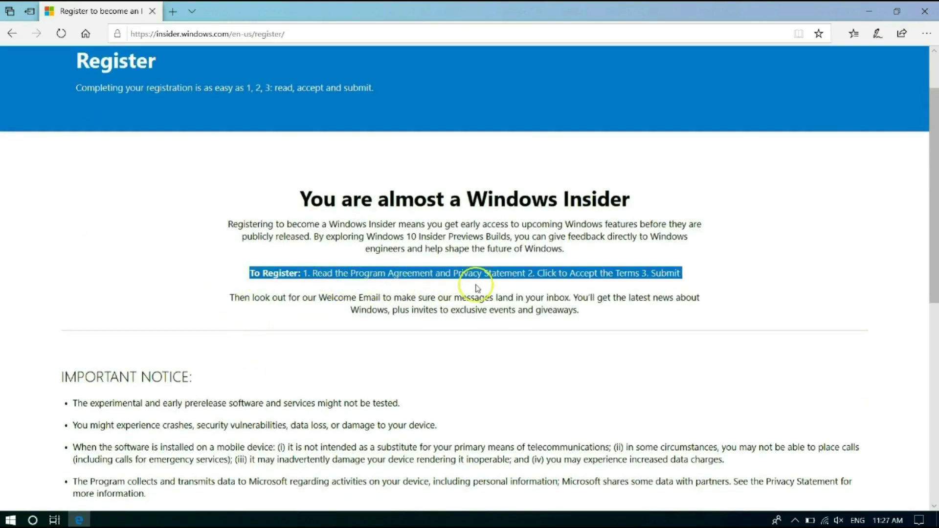
pyautogui.click(279, 308)
pyautogui.moveTo(230, 297); pyautogui.dragTo(604, 314)
pyautogui.click(646, 321)
# Read the IMPORTANT NOTICE warnings about crashes, data loss and mobile devices.
pyautogui.scroll(-3, 314, 356)
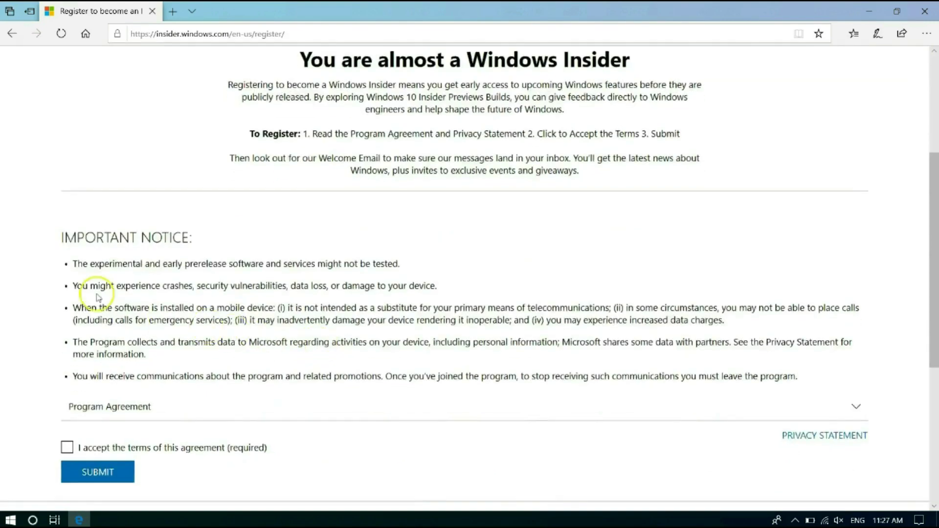
pyautogui.moveTo(63, 237); pyautogui.dragTo(209, 241)
pyautogui.moveTo(117, 285); pyautogui.dragTo(124, 308)
pyautogui.click(86, 265)
pyautogui.moveTo(69, 265); pyautogui.dragTo(400, 265)
pyautogui.moveTo(304, 308); pyautogui.dragTo(318, 308)
pyautogui.moveTo(77, 286); pyautogui.dragTo(466, 281)
pyautogui.click(404, 320)
pyautogui.moveTo(71, 313); pyautogui.dragTo(725, 323)
# Expand the Program Agreement, tick I accept the terms, and submit the registration.
pyautogui.click(166, 419)
pyautogui.scroll(-10, 204, 352)
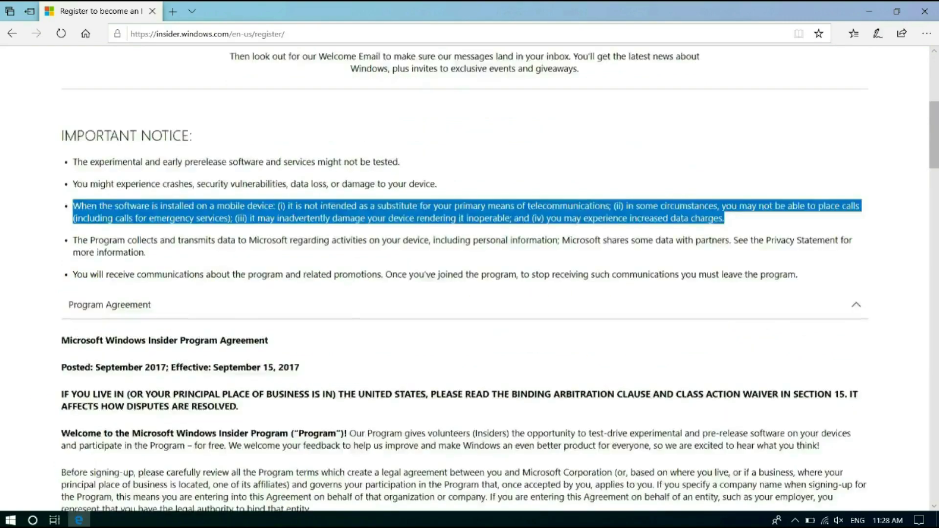
pyautogui.scroll(-20, 204, 353)
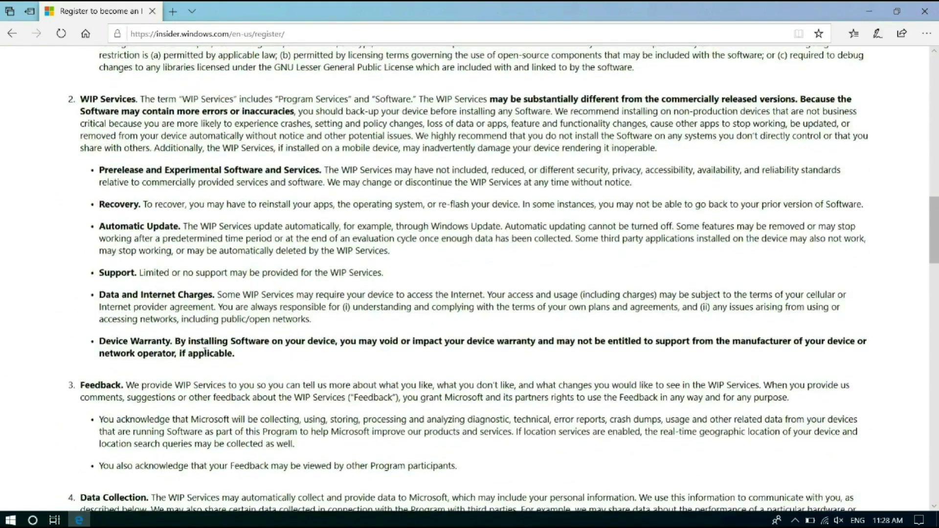
pyautogui.scroll(-15, 205, 351)
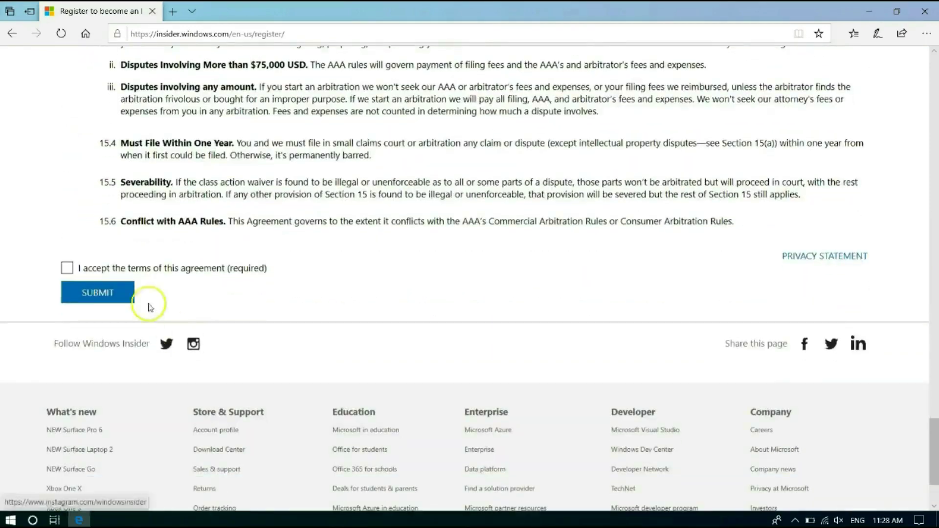
pyautogui.click(84, 268)
pyautogui.click(80, 294)
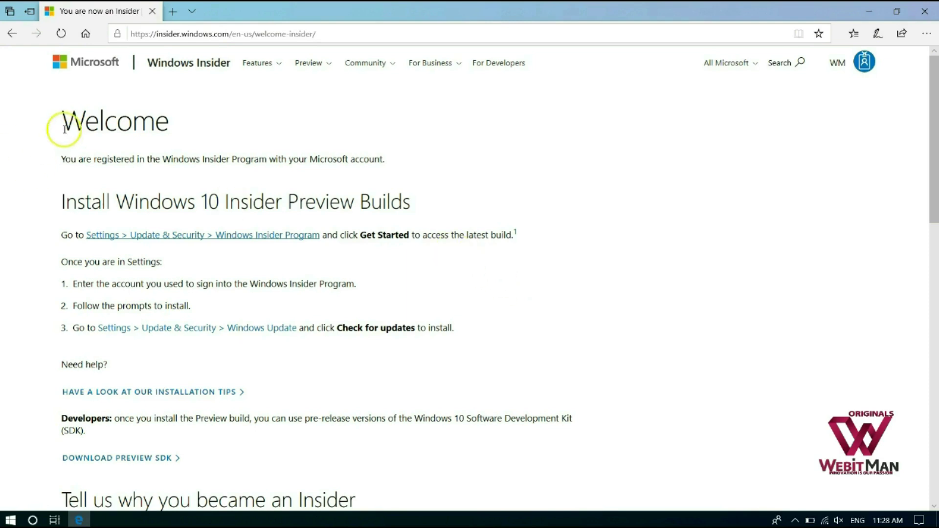
# Read the Welcome page's registration confirmation and instructions for installing Insider Preview builds.
pyautogui.moveTo(61, 122); pyautogui.dragTo(247, 122)
pyautogui.click(240, 151)
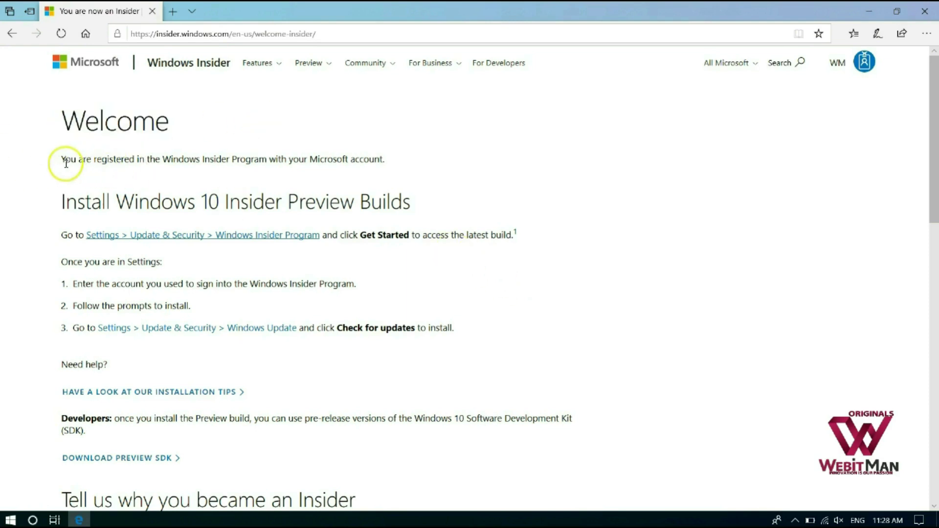
pyautogui.moveTo(63, 161); pyautogui.dragTo(385, 159)
pyautogui.click(64, 206)
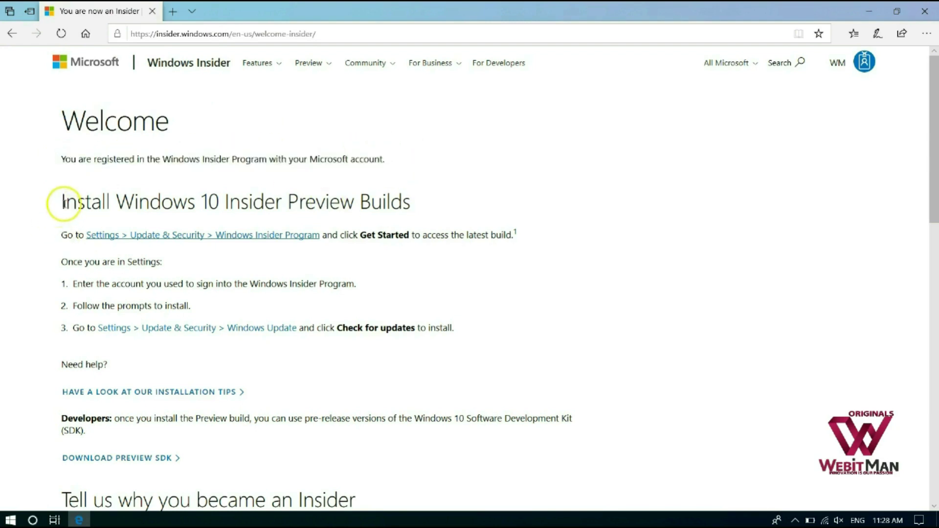
pyautogui.moveTo(81, 205); pyautogui.dragTo(436, 199)
pyautogui.click(115, 201)
pyautogui.moveTo(46, 201); pyautogui.dragTo(419, 195)
pyautogui.click(83, 256)
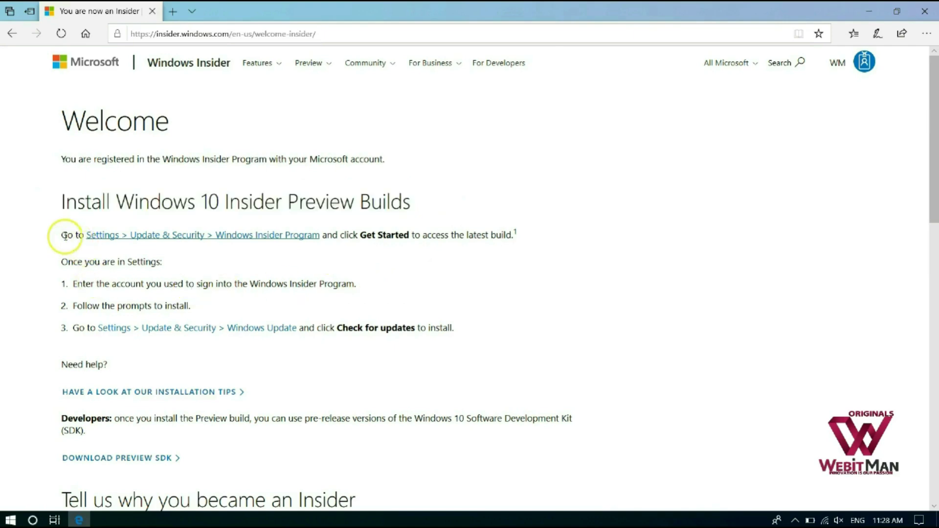
pyautogui.moveTo(64, 236); pyautogui.dragTo(535, 265)
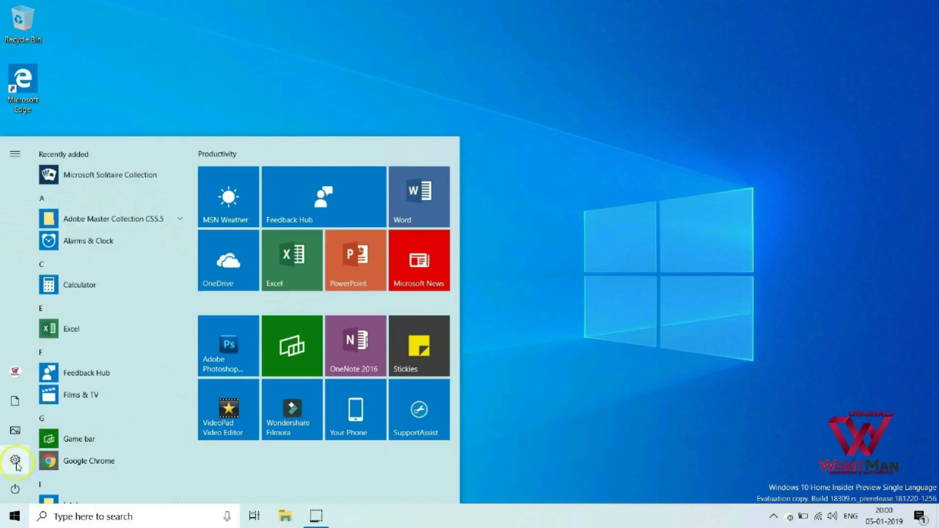
# Open the Windows Insider Program page in Windows Settings.
pyautogui.click(15, 461)
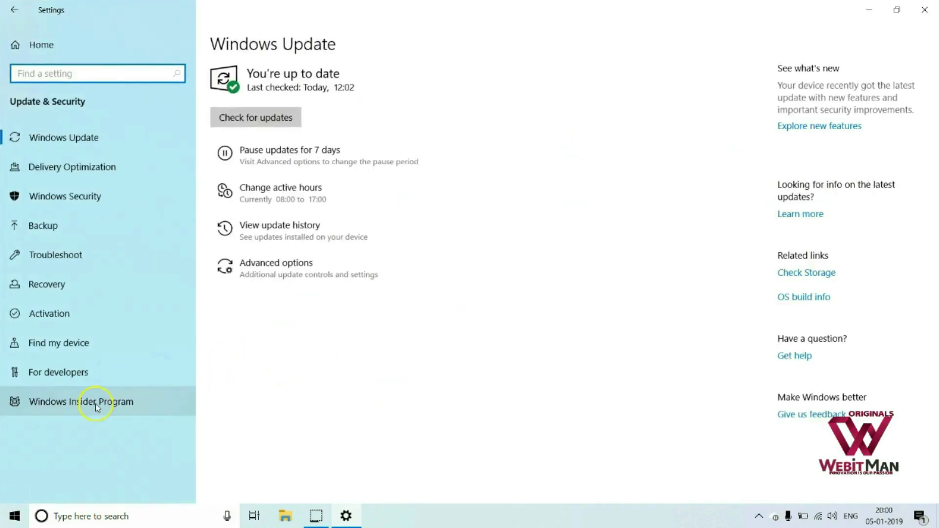
pyautogui.click(96, 403)
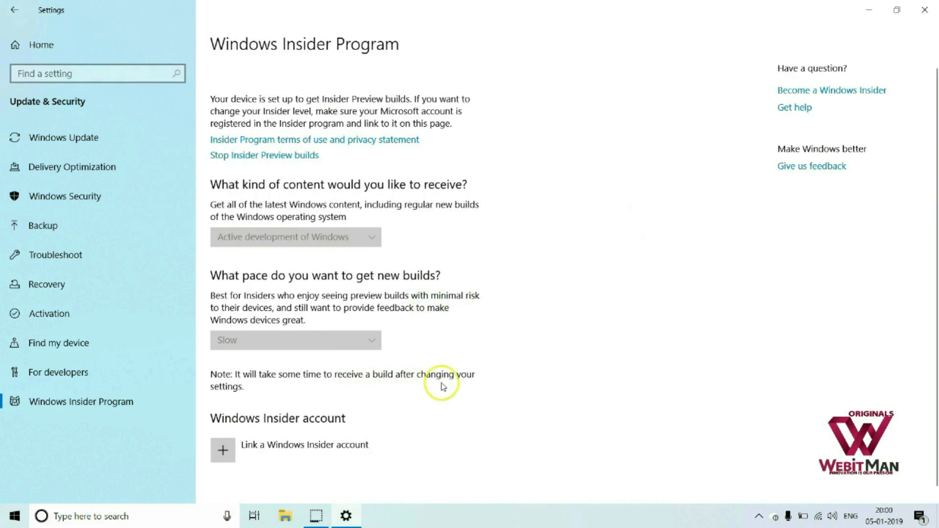
pyautogui.scroll(-1, 431, 376)
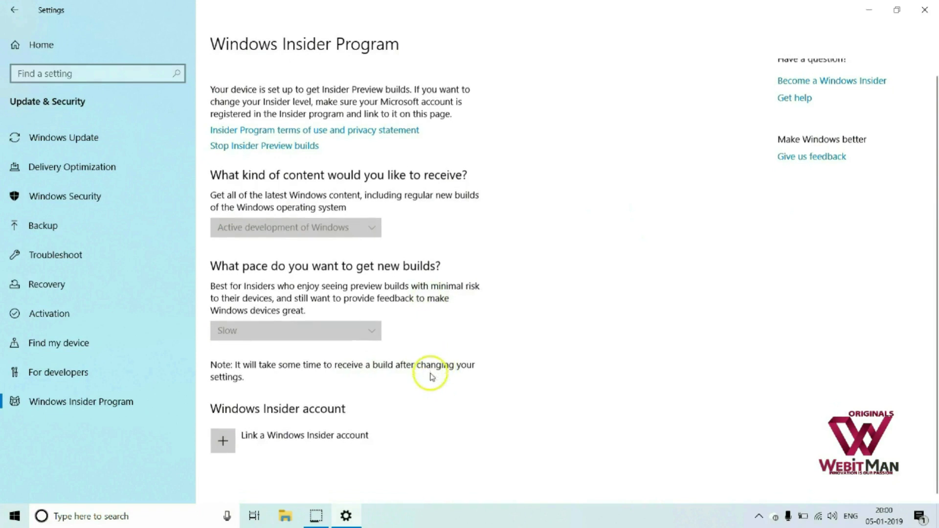
# Link the newly created Microsoft account as the Windows Insider account.
pyautogui.click(274, 450)
pyautogui.click(425, 185)
pyautogui.click(523, 374)
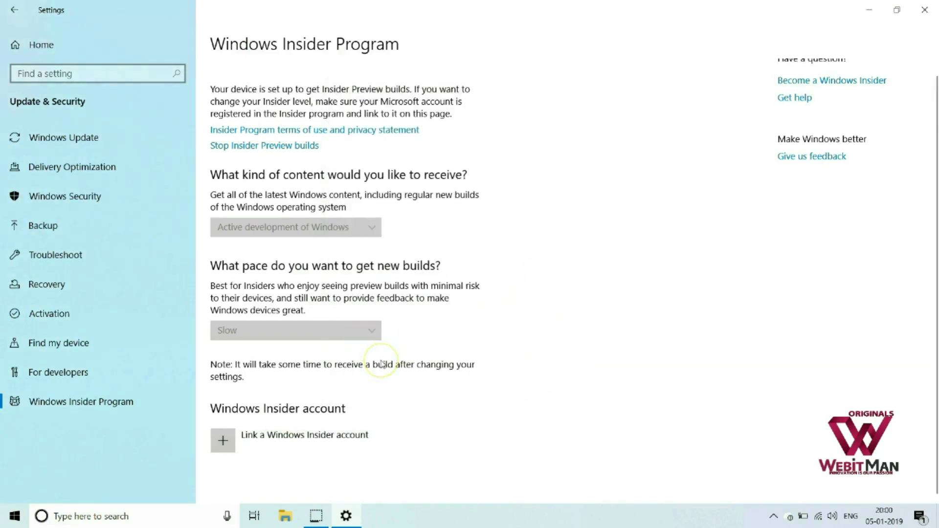
pyautogui.scroll(1, 382, 364)
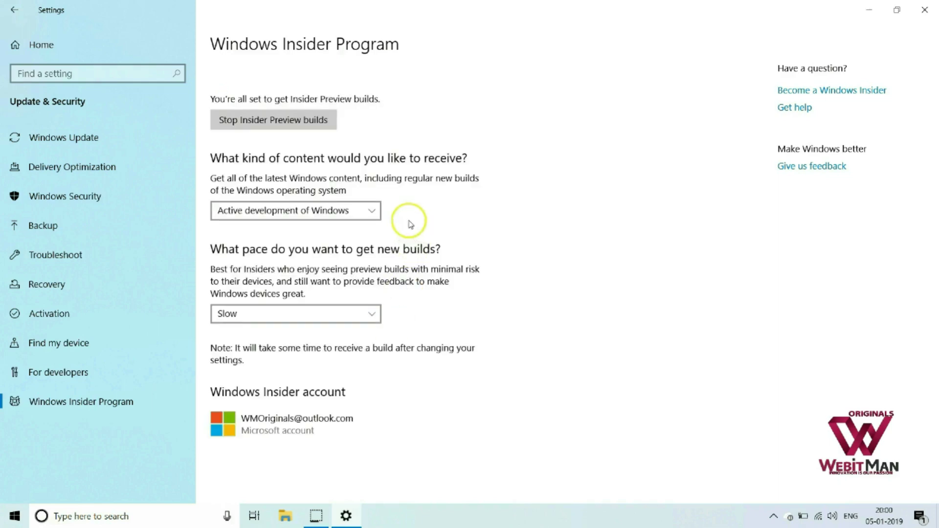
# Keep Active development of Windows as the Insider content and set the build pace to Fast.
pyautogui.click(348, 215)
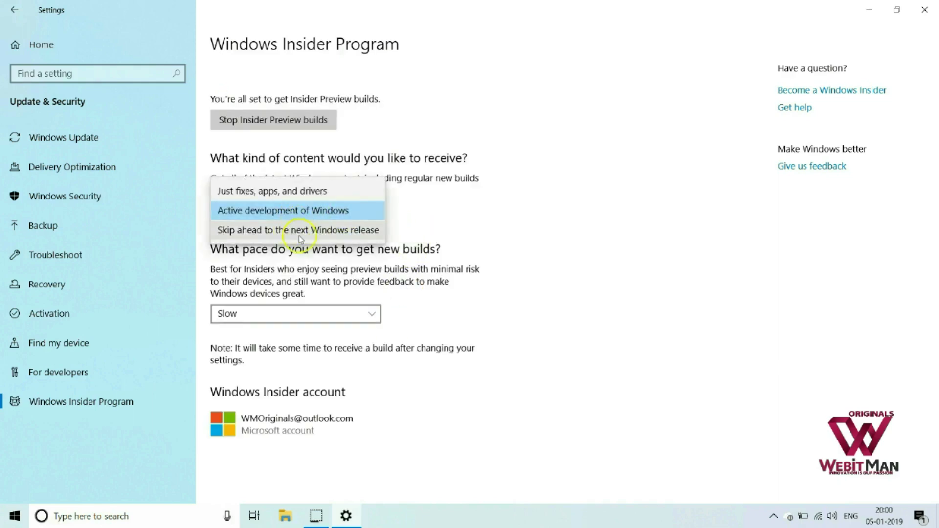
pyautogui.click(299, 235)
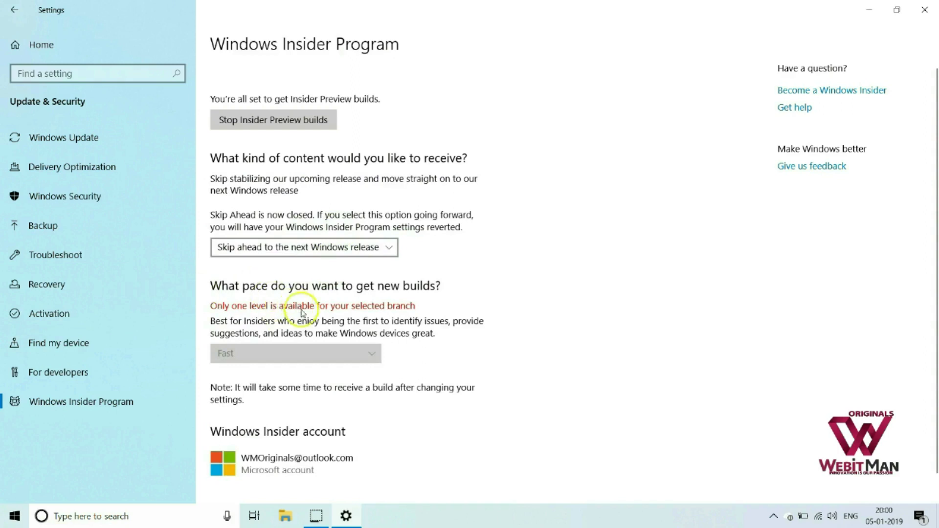
pyautogui.click(323, 247)
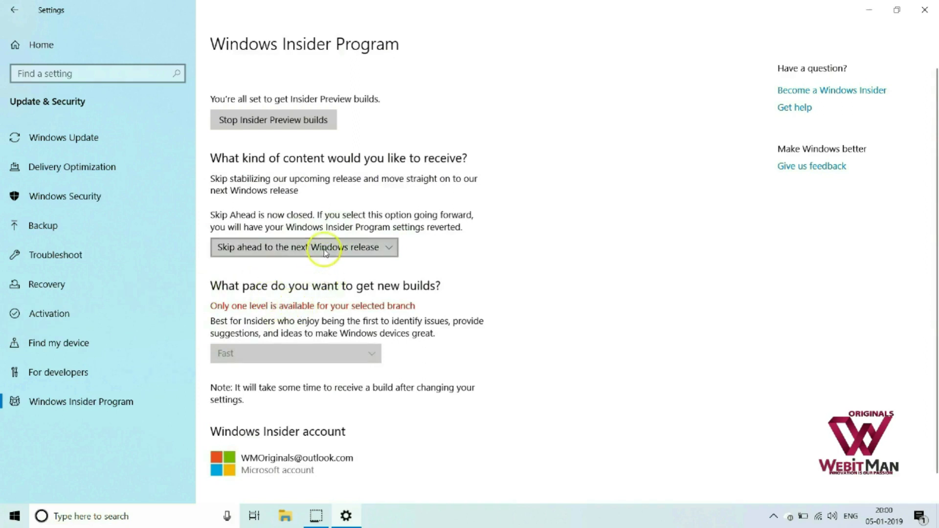
pyautogui.press('Up')
pyautogui.press('Return')
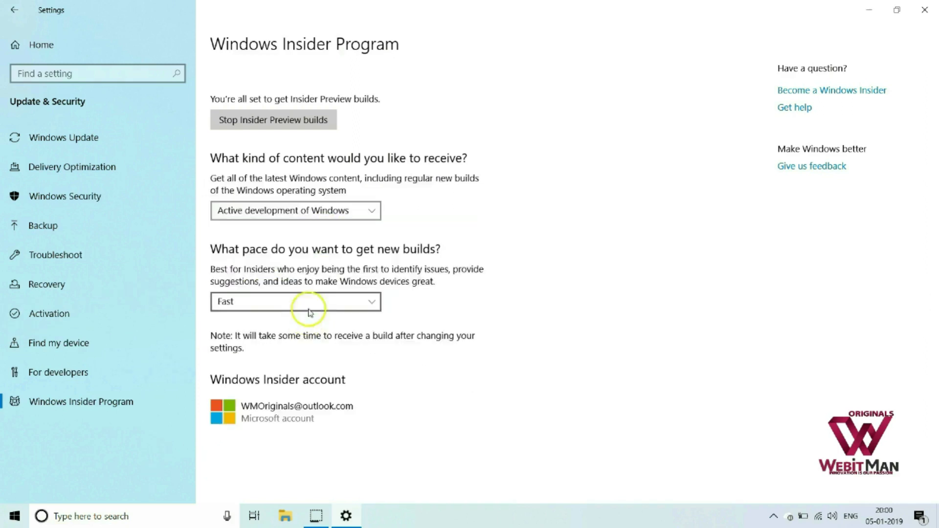
pyautogui.click(300, 216)
pyautogui.click(272, 229)
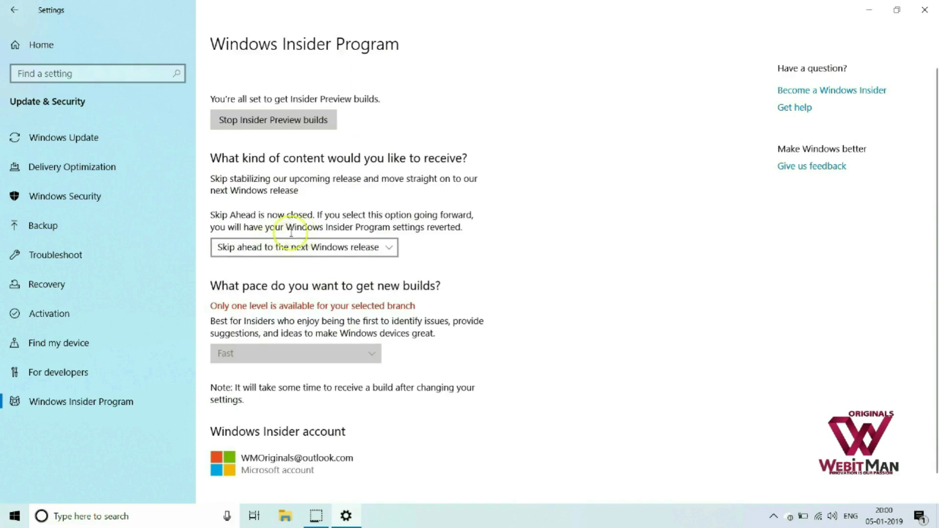
pyautogui.click(293, 246)
pyautogui.click(283, 228)
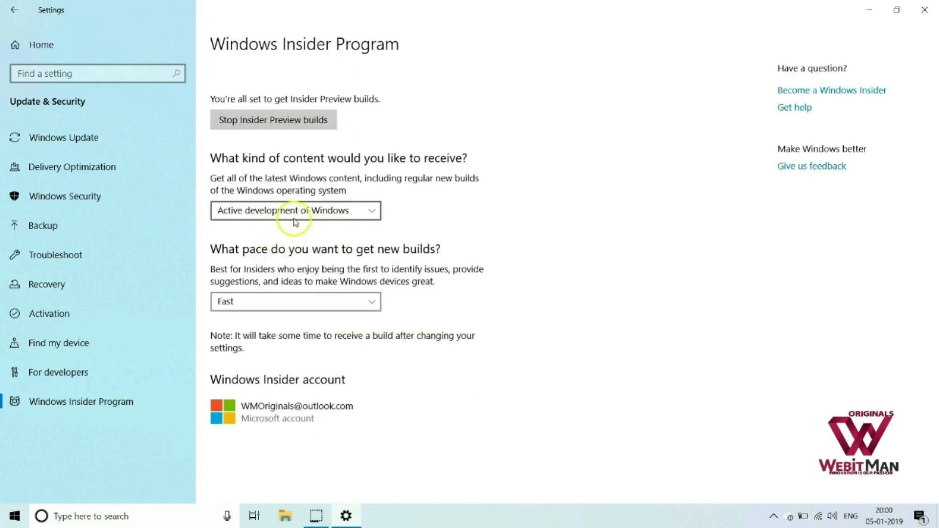
pyautogui.click(265, 306)
pyautogui.click(254, 304)
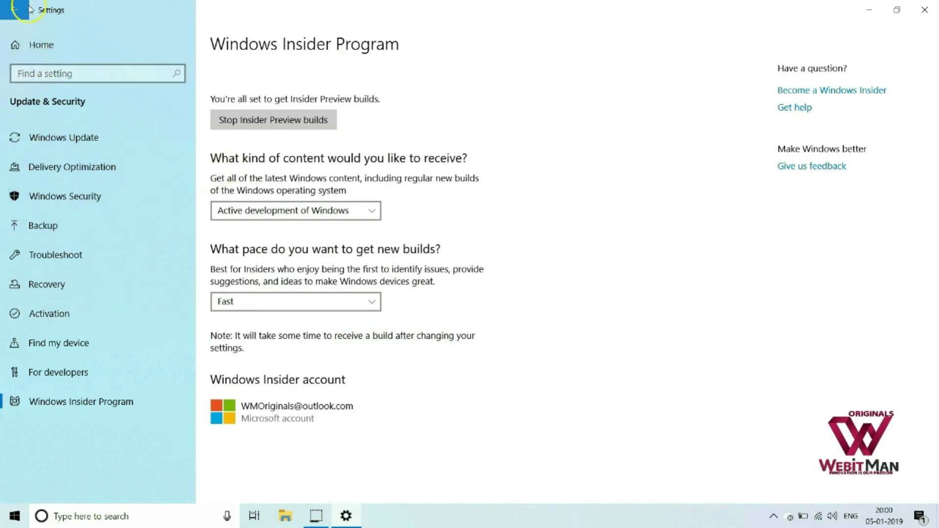
# Reopen Windows Insider Program through Update & Security to verify Active development is still selected.
pyautogui.click(14, 10)
pyautogui.click(513, 297)
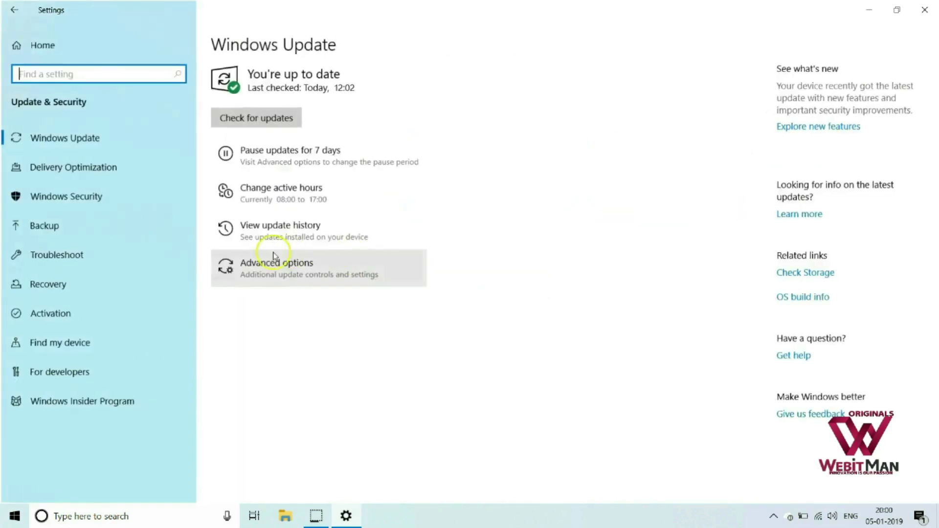
pyautogui.click(115, 401)
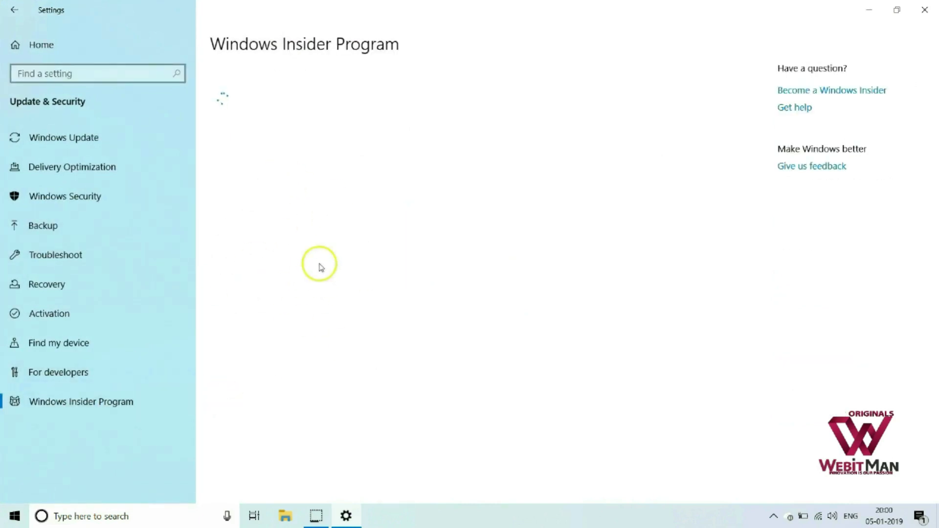
pyautogui.click(339, 212)
pyautogui.click(338, 211)
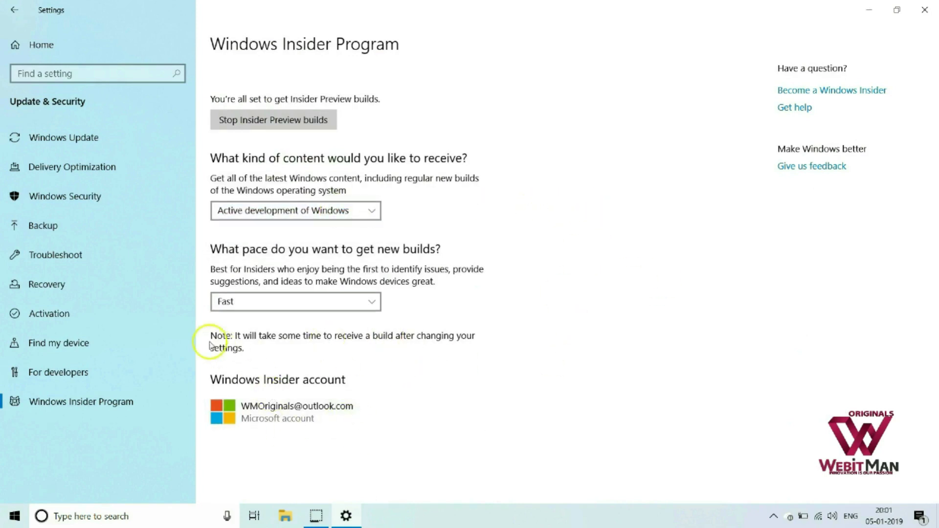
# Return to the Settings home page and close the Settings window.
pyautogui.click(41, 43)
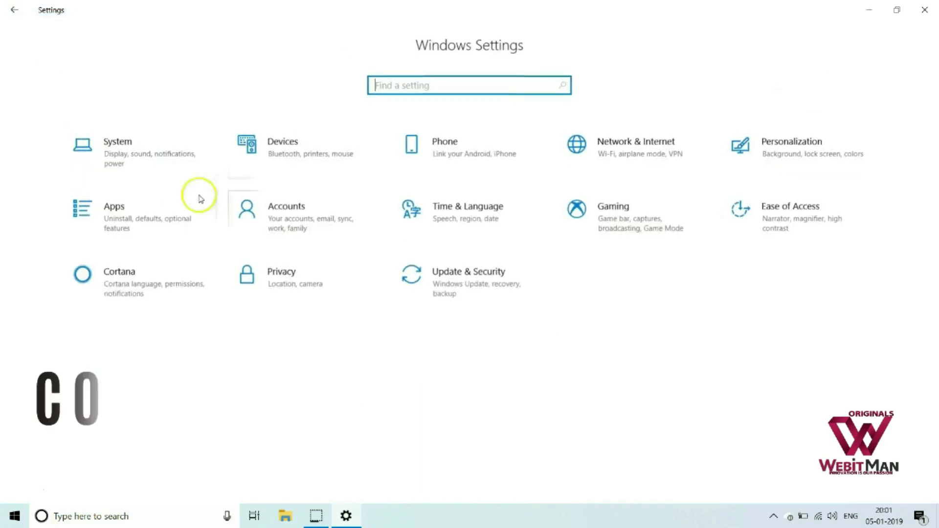
pyautogui.click(925, 9)
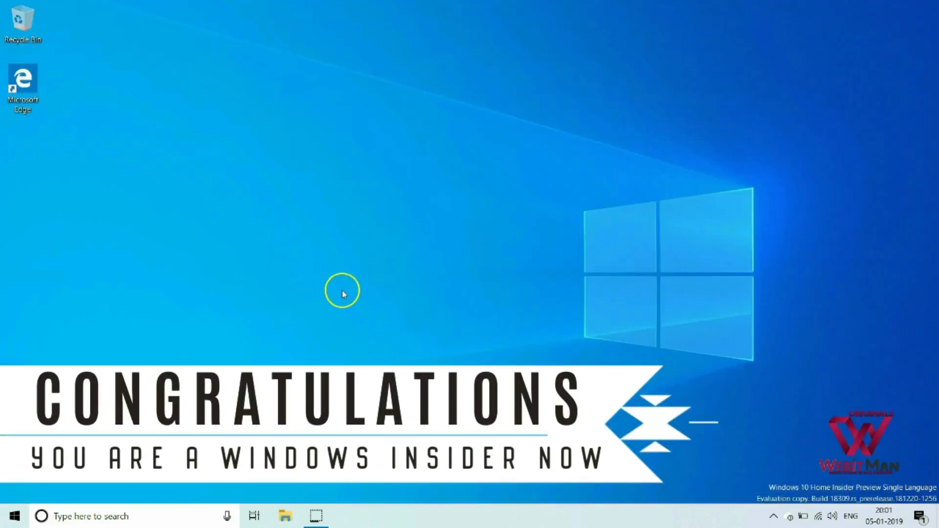